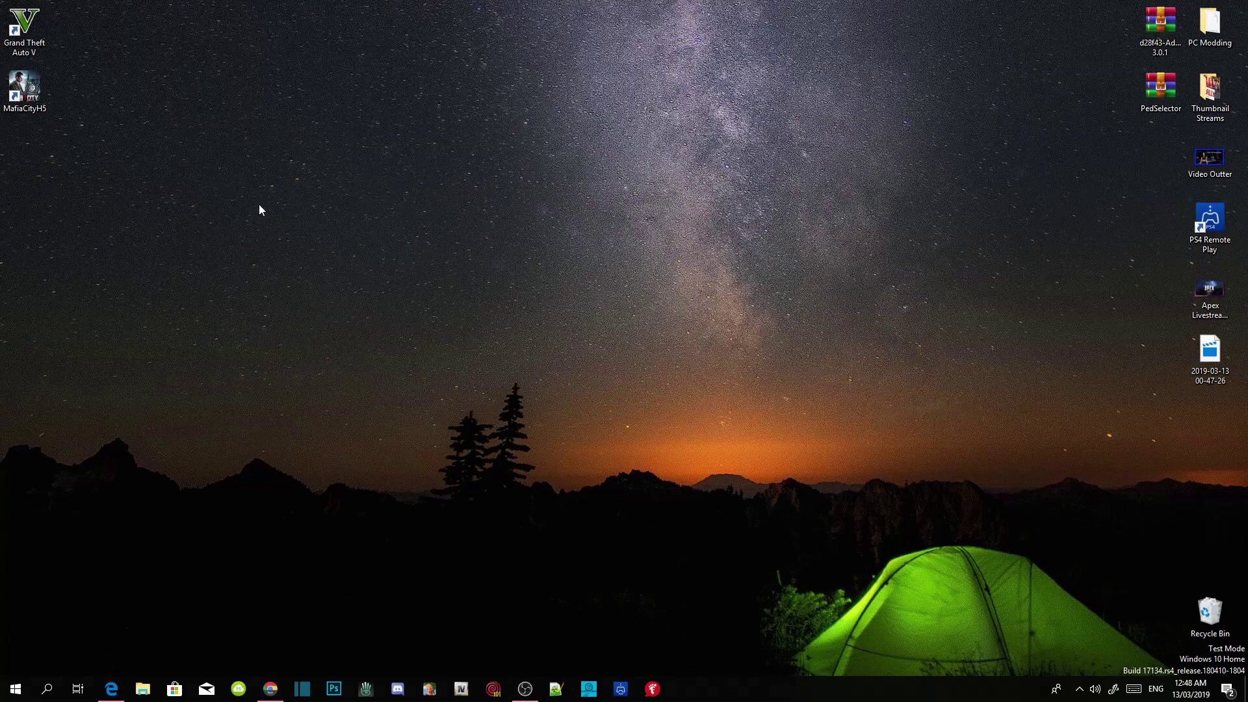
Open the Grand Theft Auto V install folder from its desktop shortcut and reposition the window
left_click(24, 25)
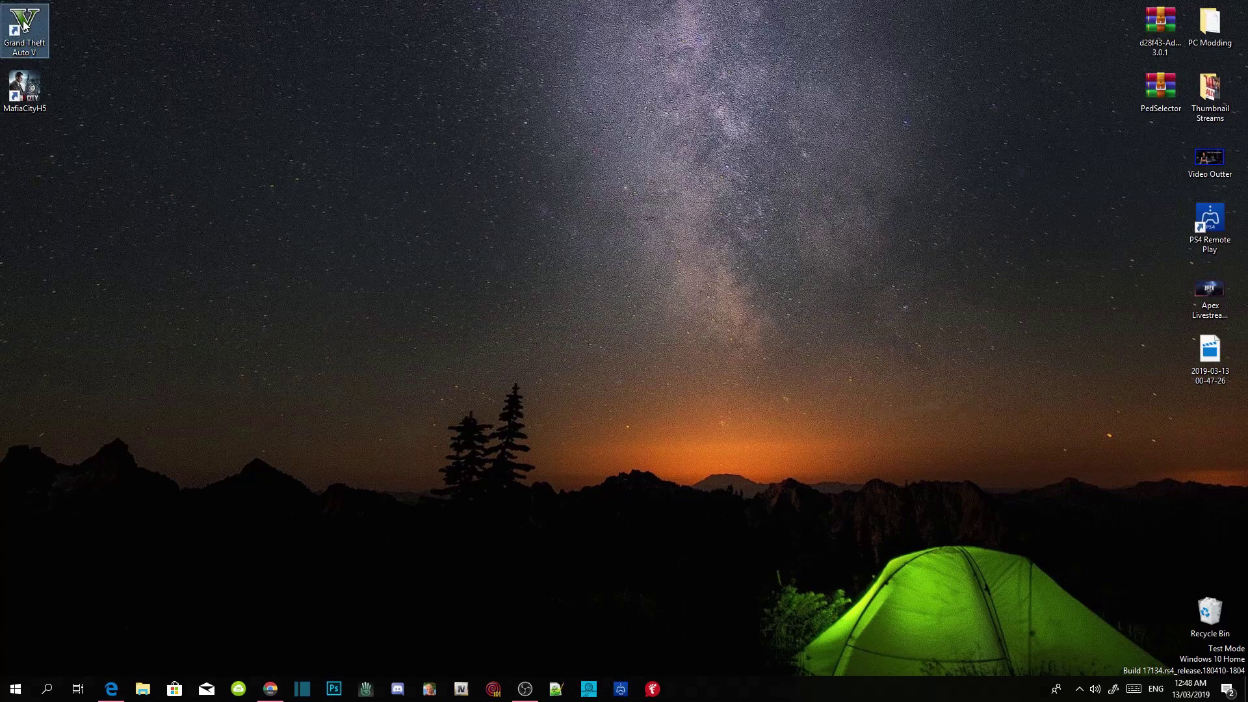
right_click(23, 25)
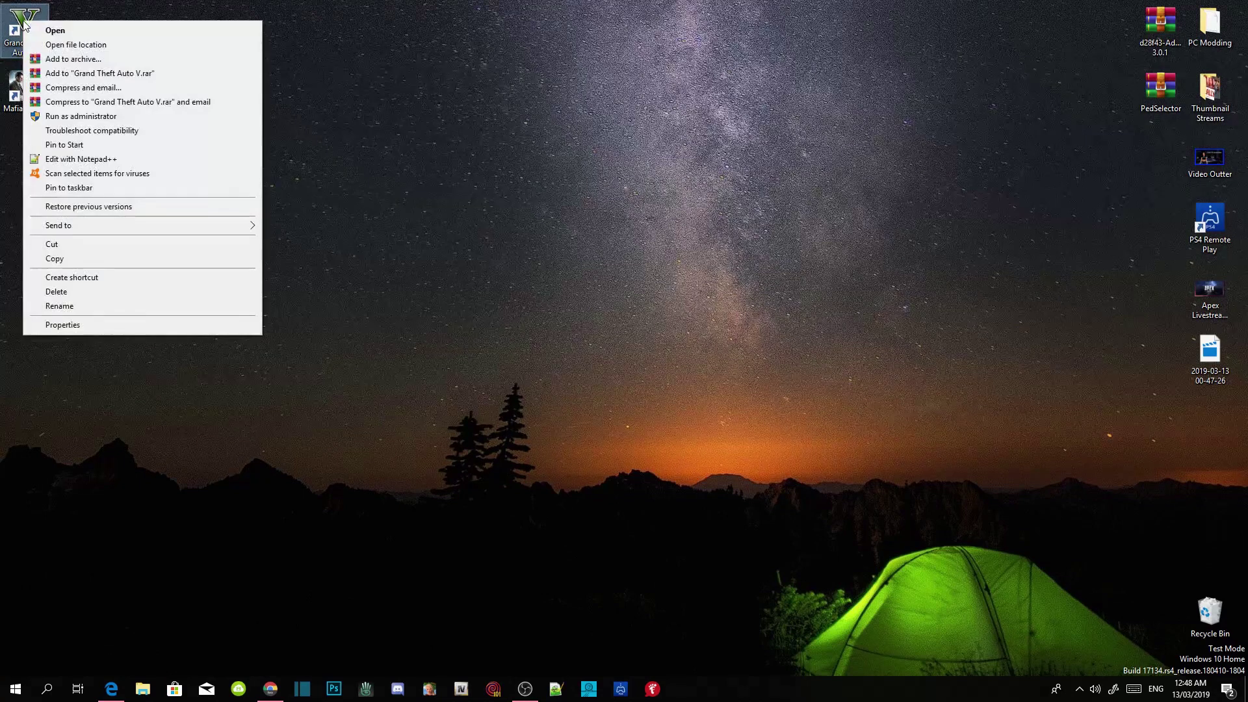
left_click(73, 45)
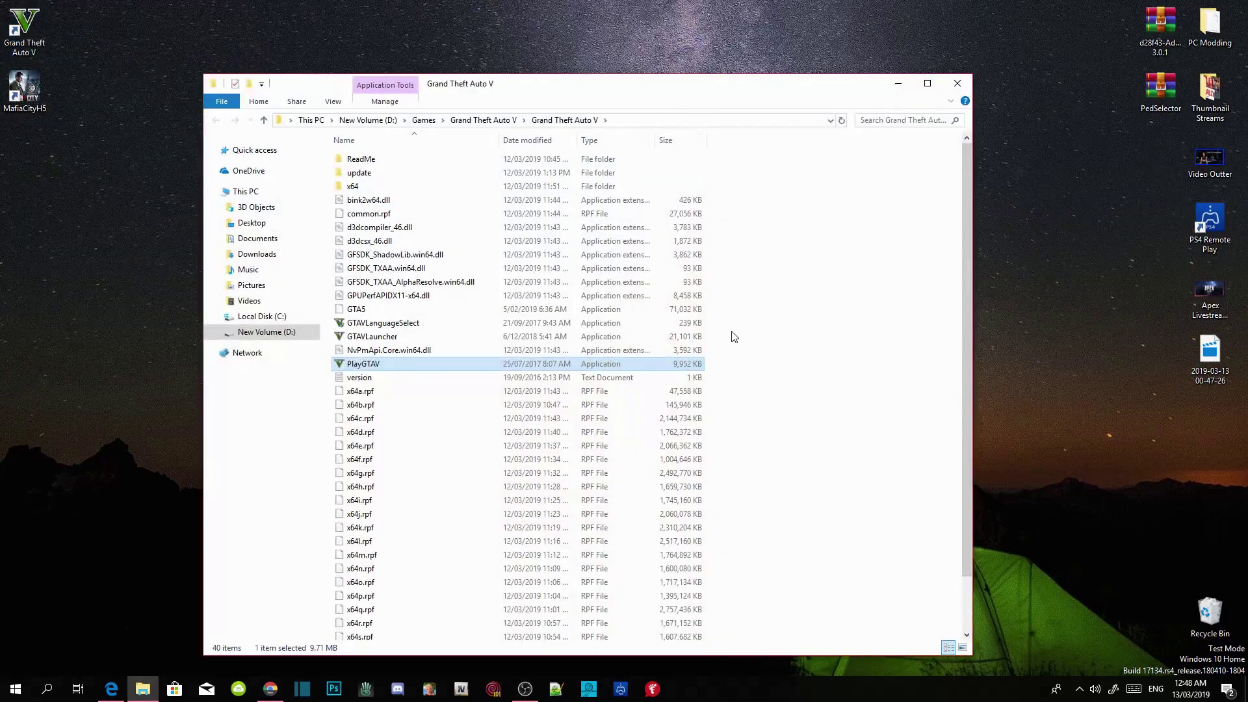
left_click(810, 334)
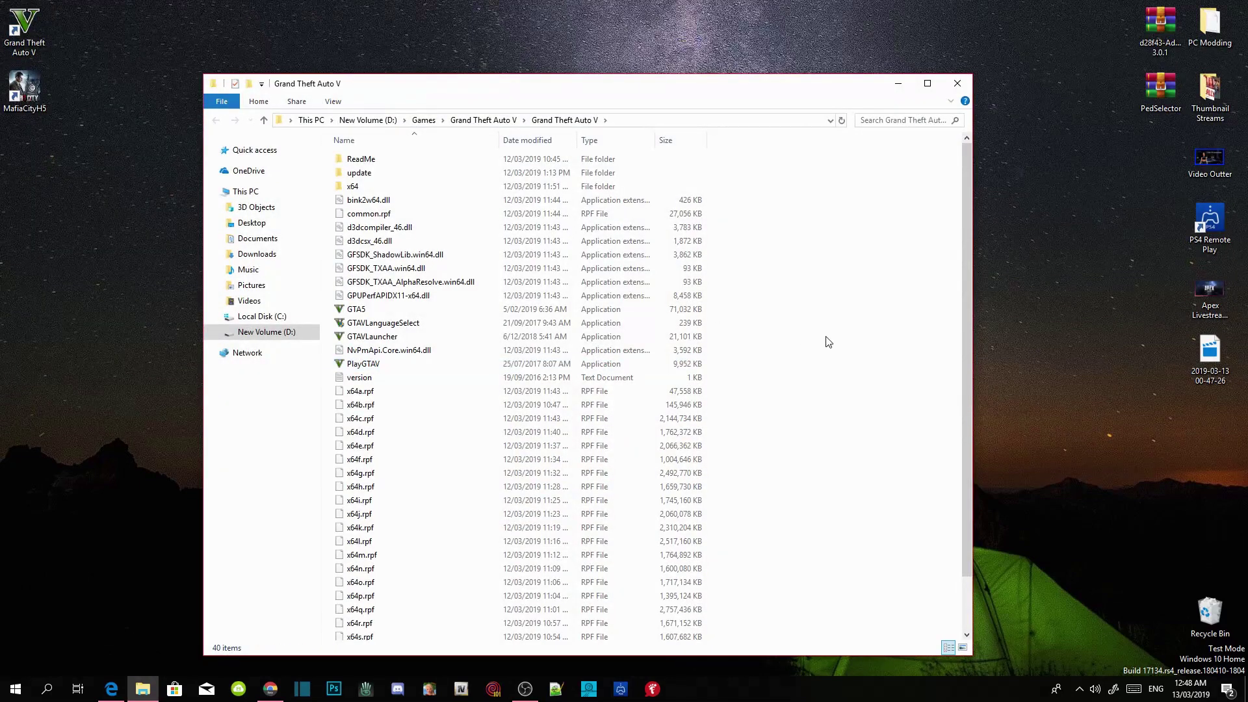
scroll(860, 284, "down", 2)
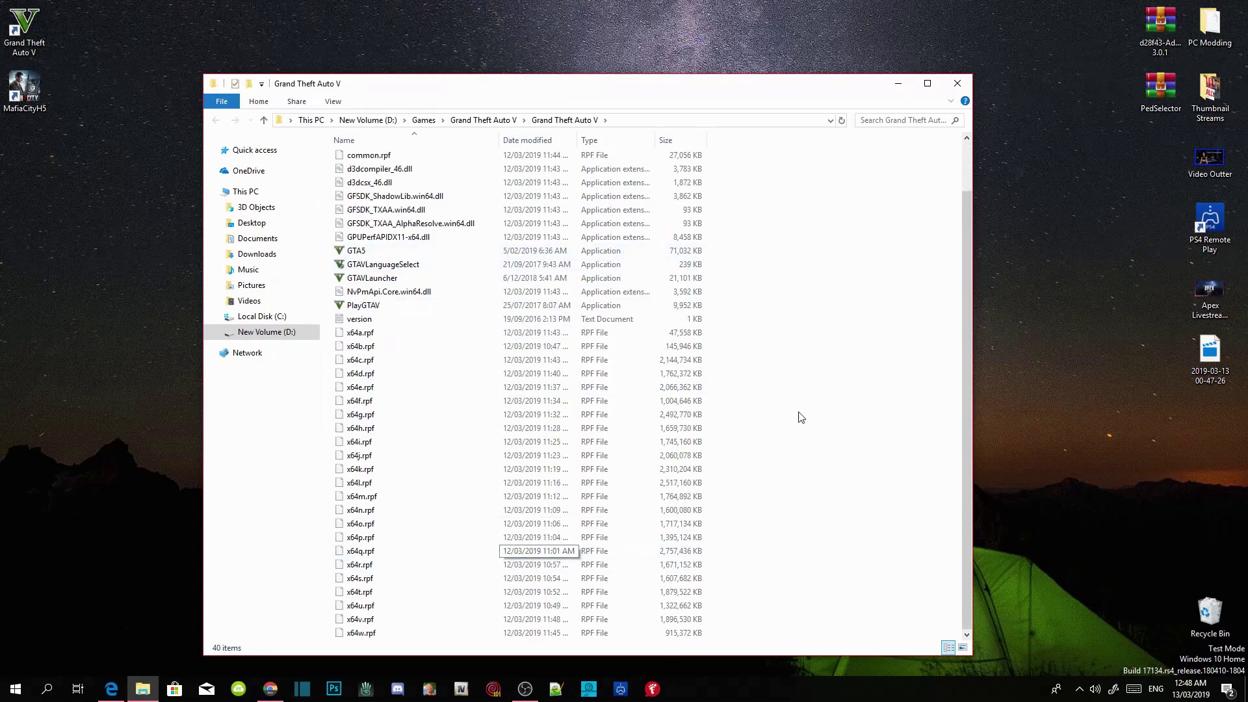
scroll(584, 260, "up", 2)
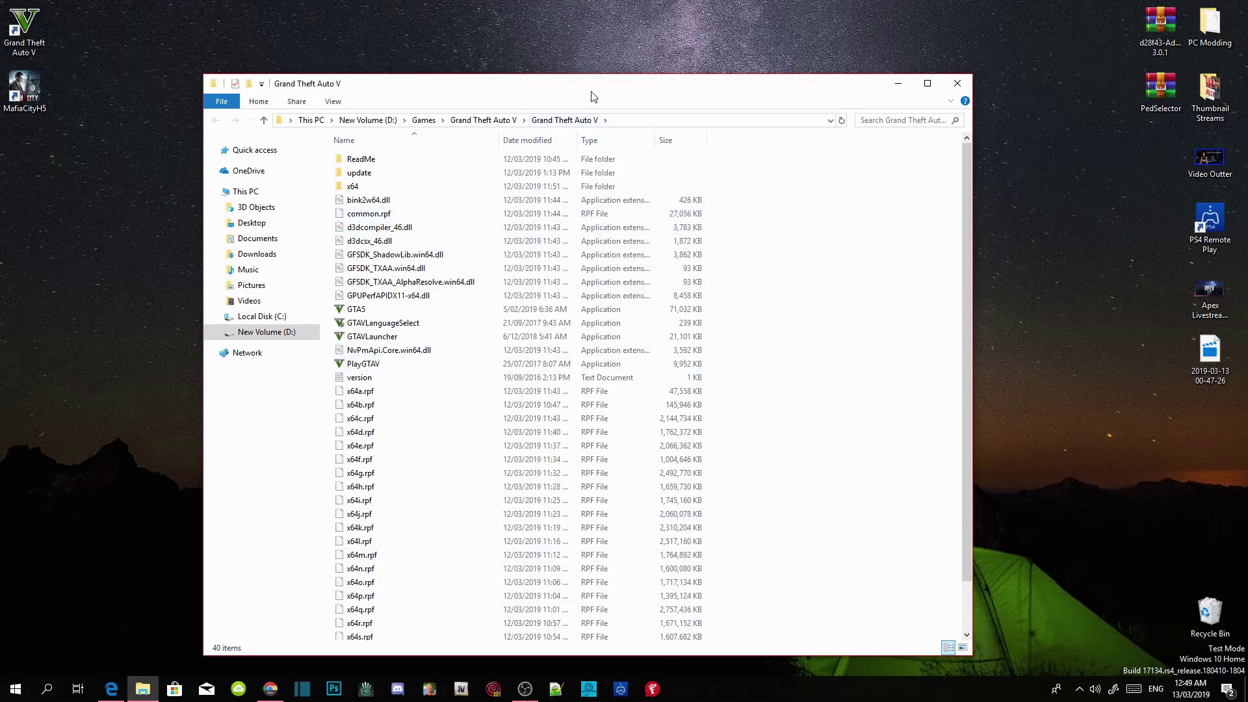
left_click_drag(592, 89, 559, 48)
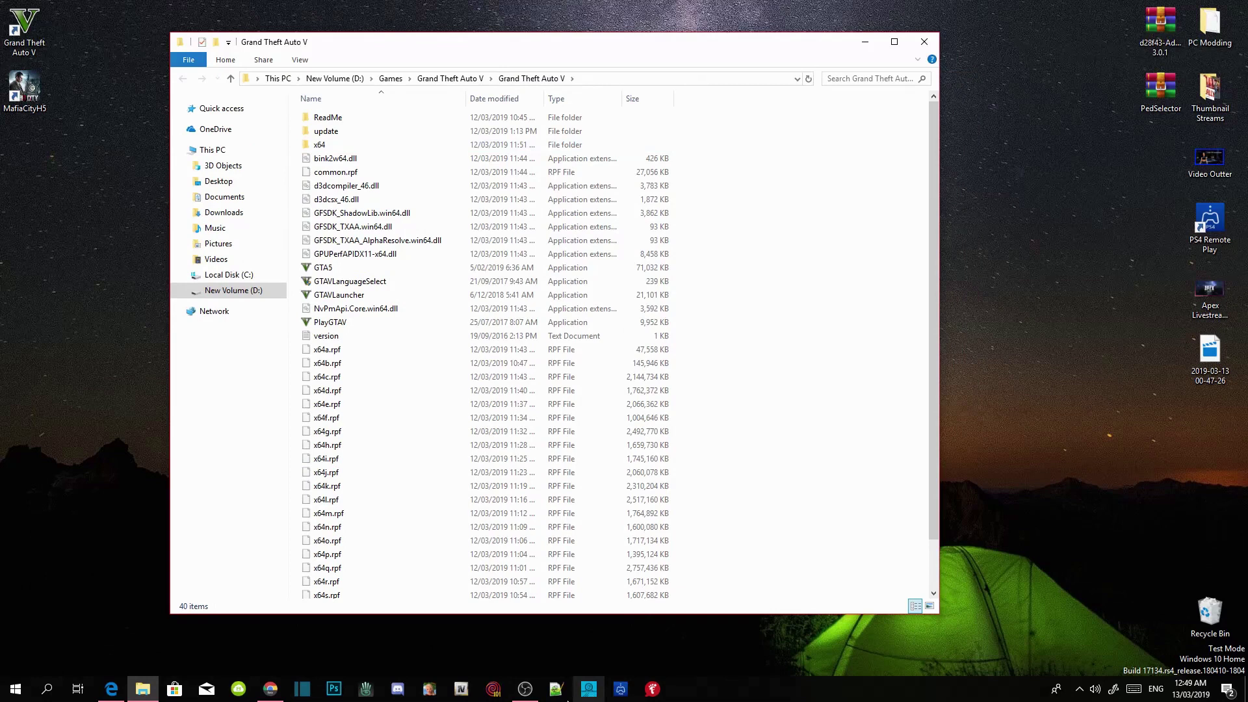
Launch OpenIV for Grand Theft Auto V on Windows and bring up its ASI Manager
left_click(461, 689)
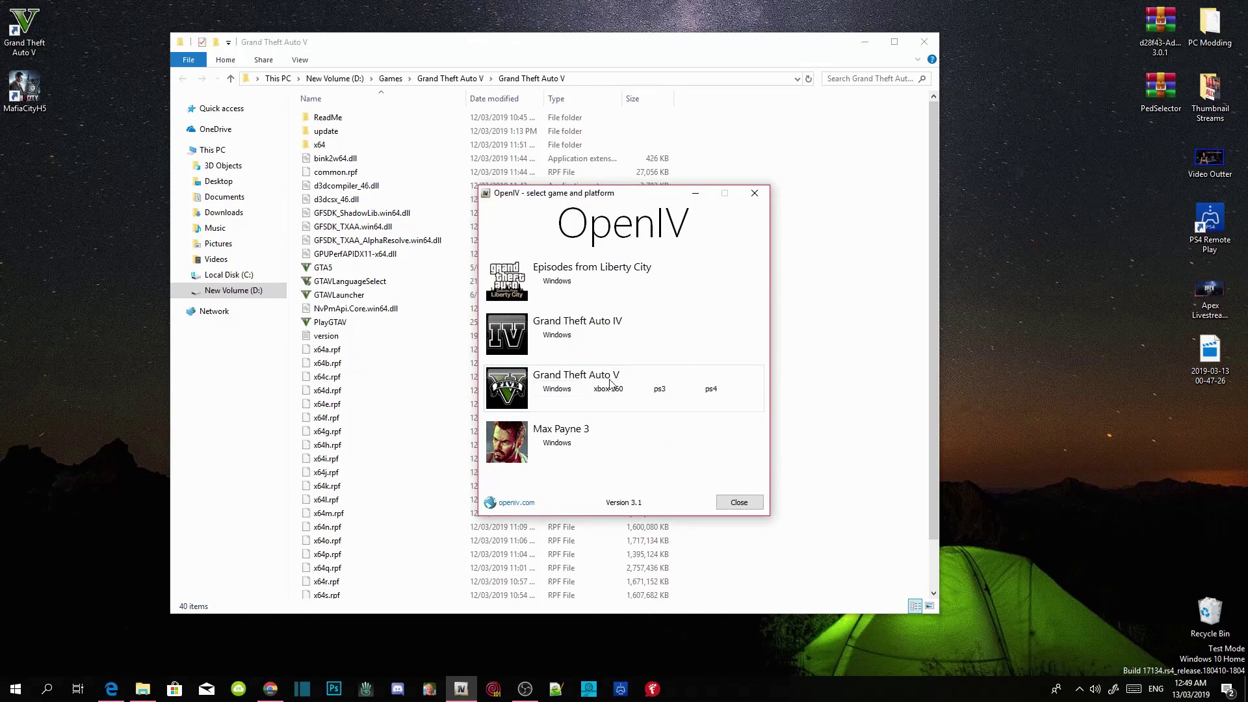
left_click(564, 389)
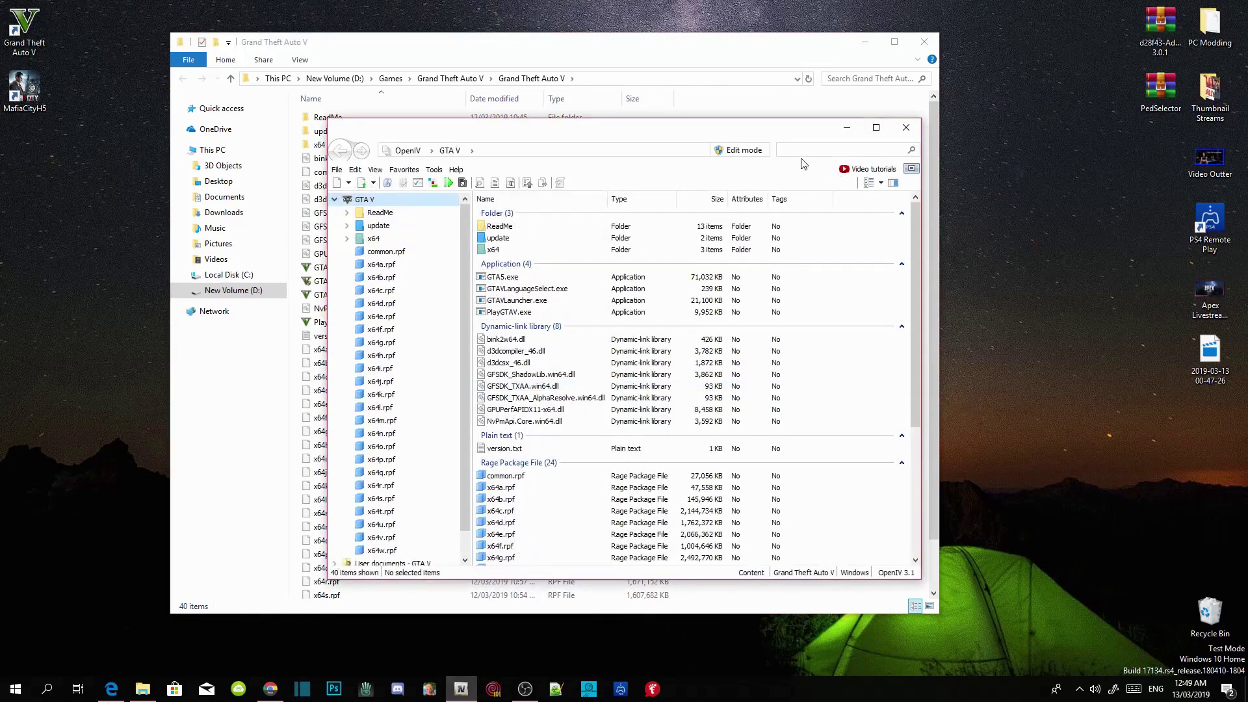
left_click(433, 170)
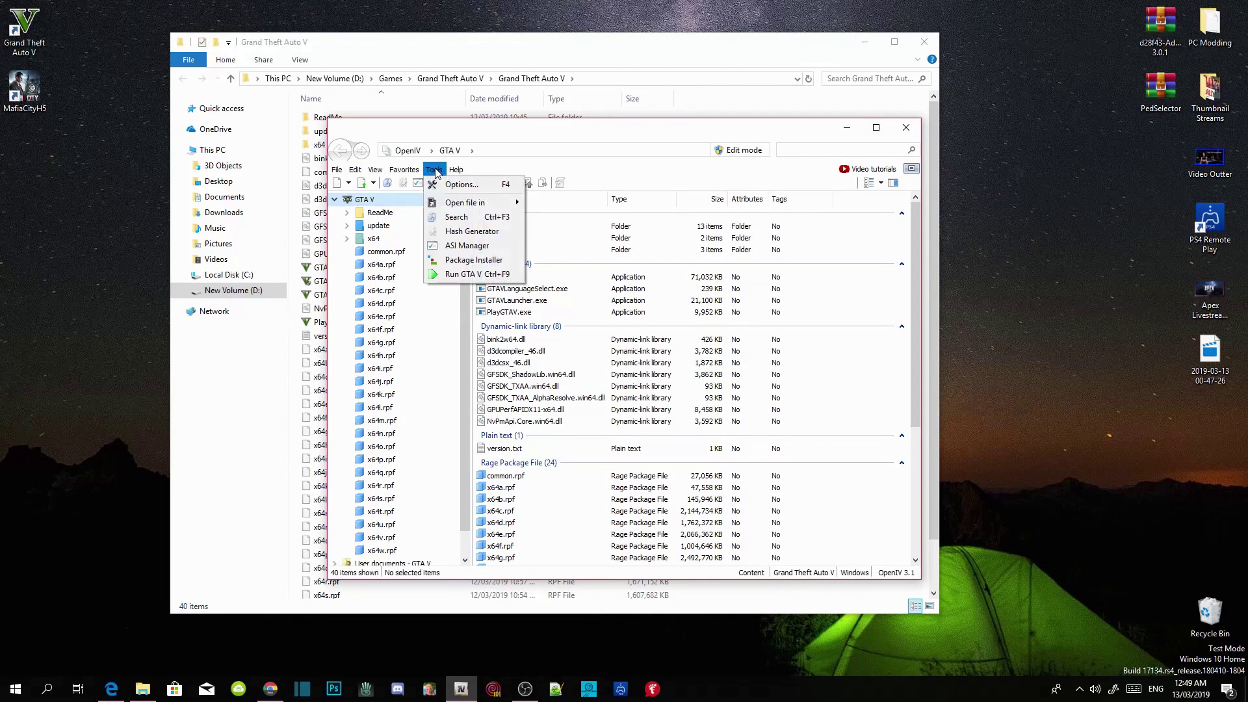
left_click(447, 246)
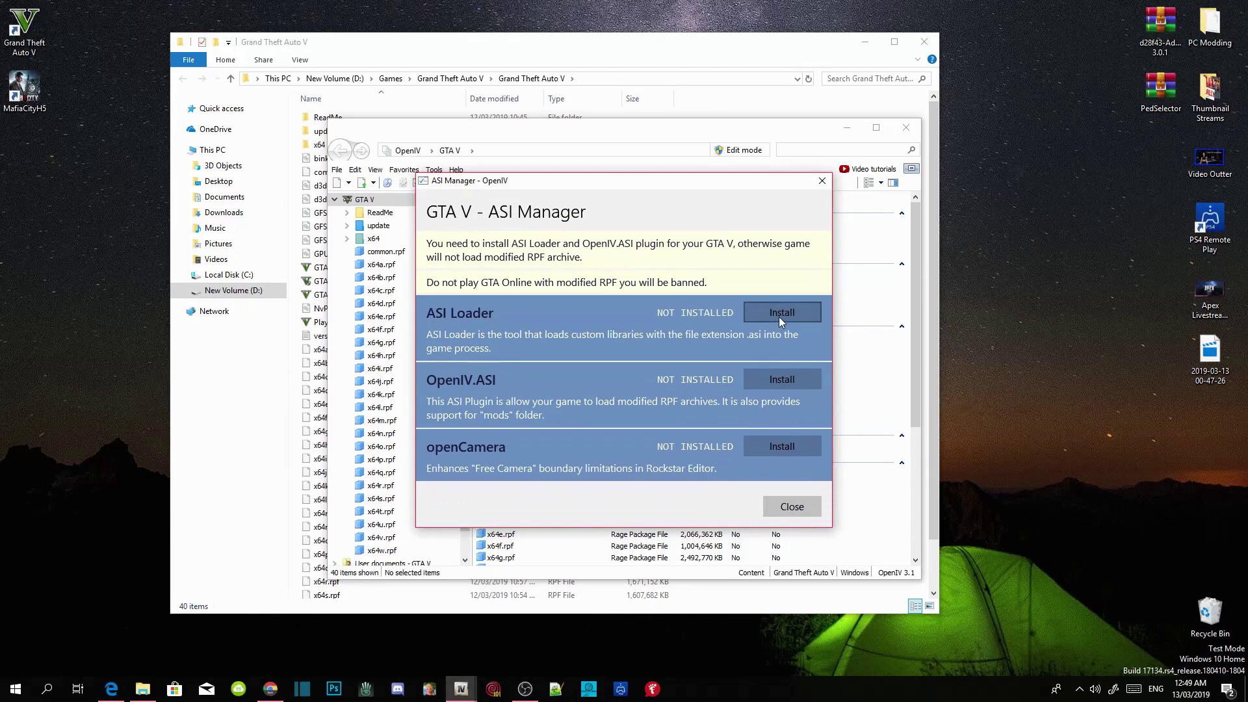
Install ASI Loader, OpenIV.ASI and openCamera, agree to create the mods folder, then exit OpenIV
left_click(780, 313)
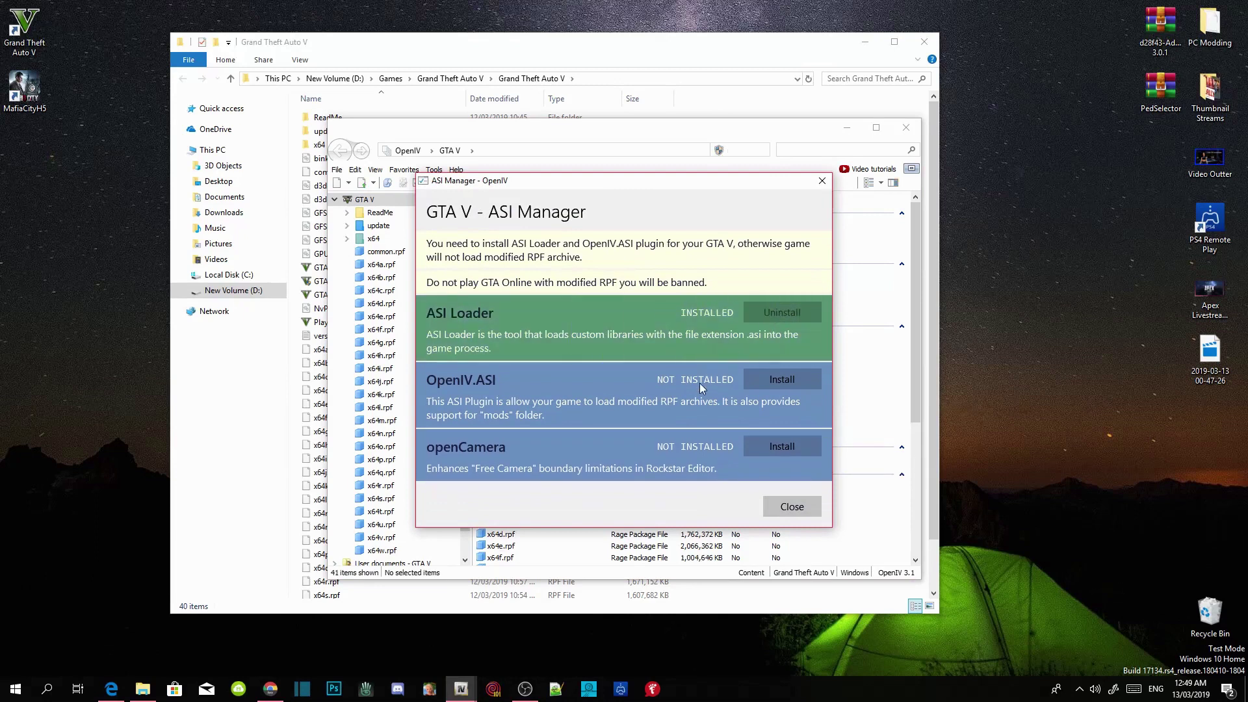
left_click(782, 379)
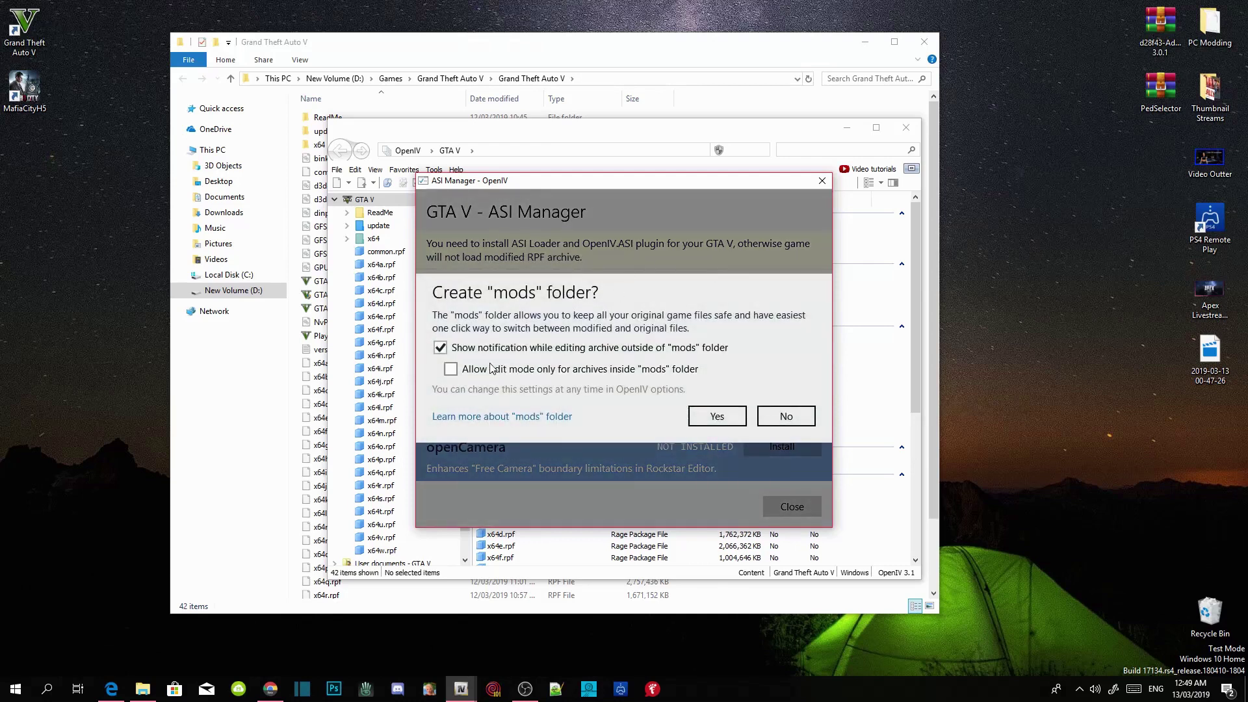
left_click(717, 416)
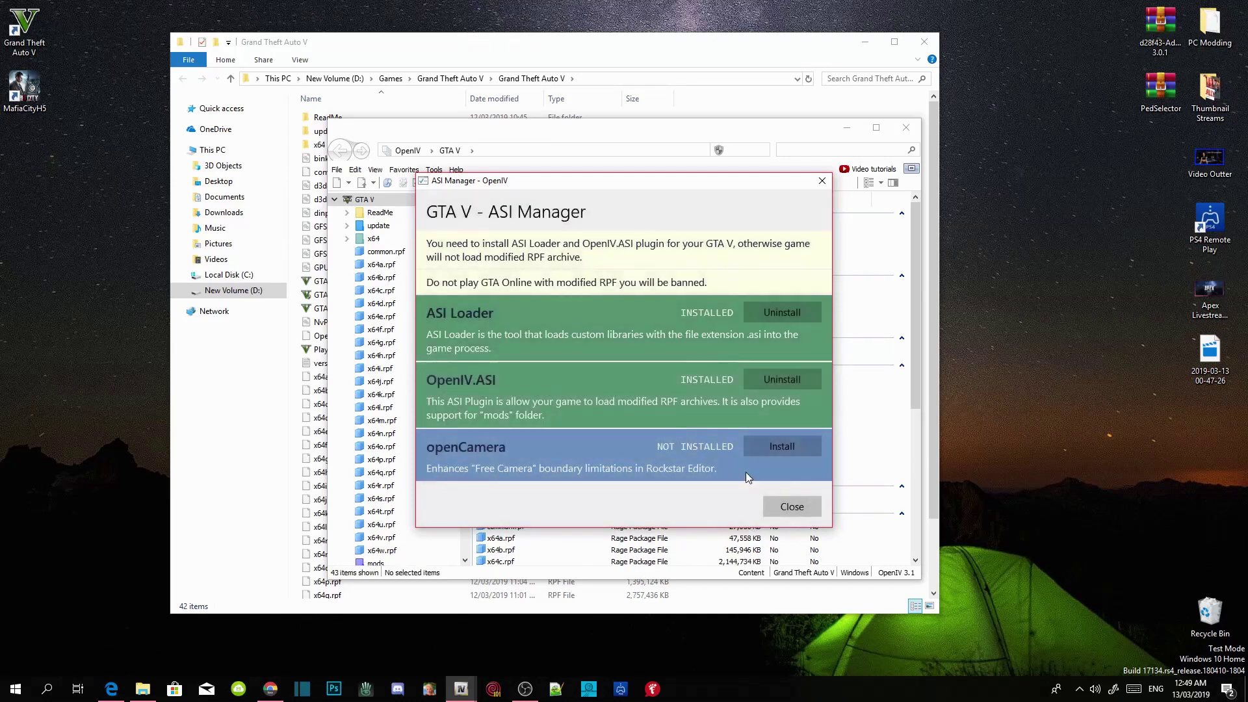
left_click(794, 438)
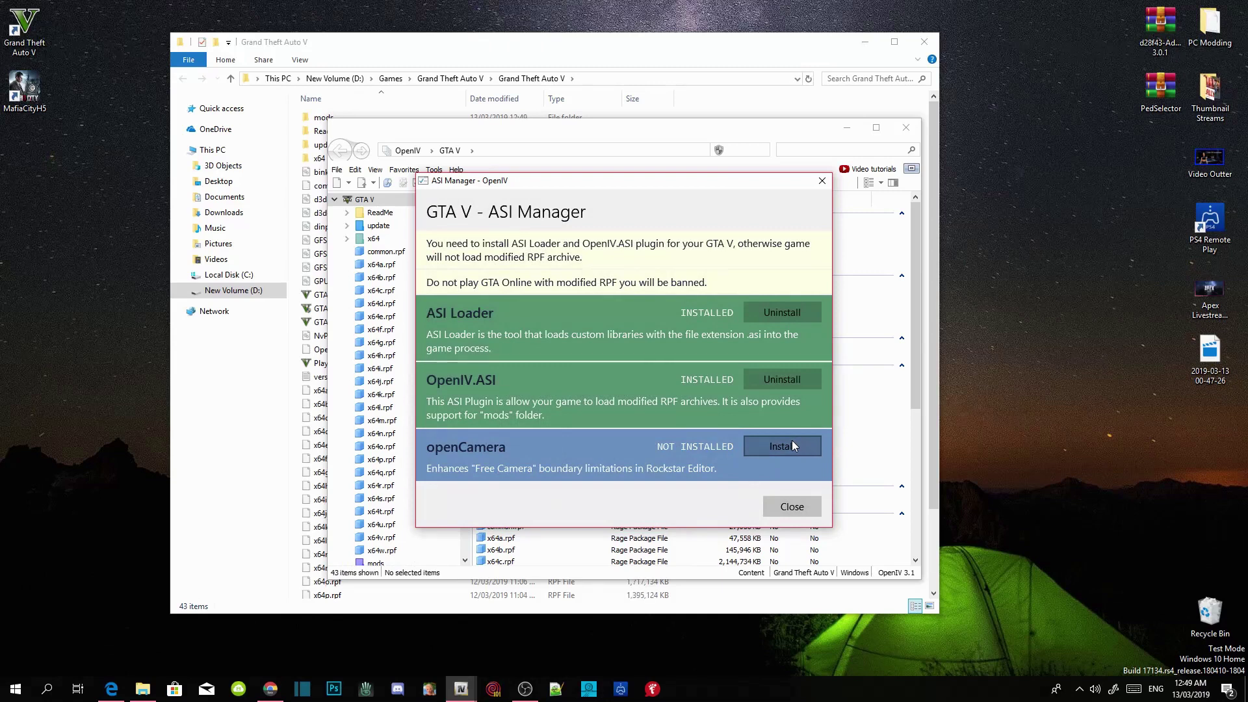
left_click(778, 510)
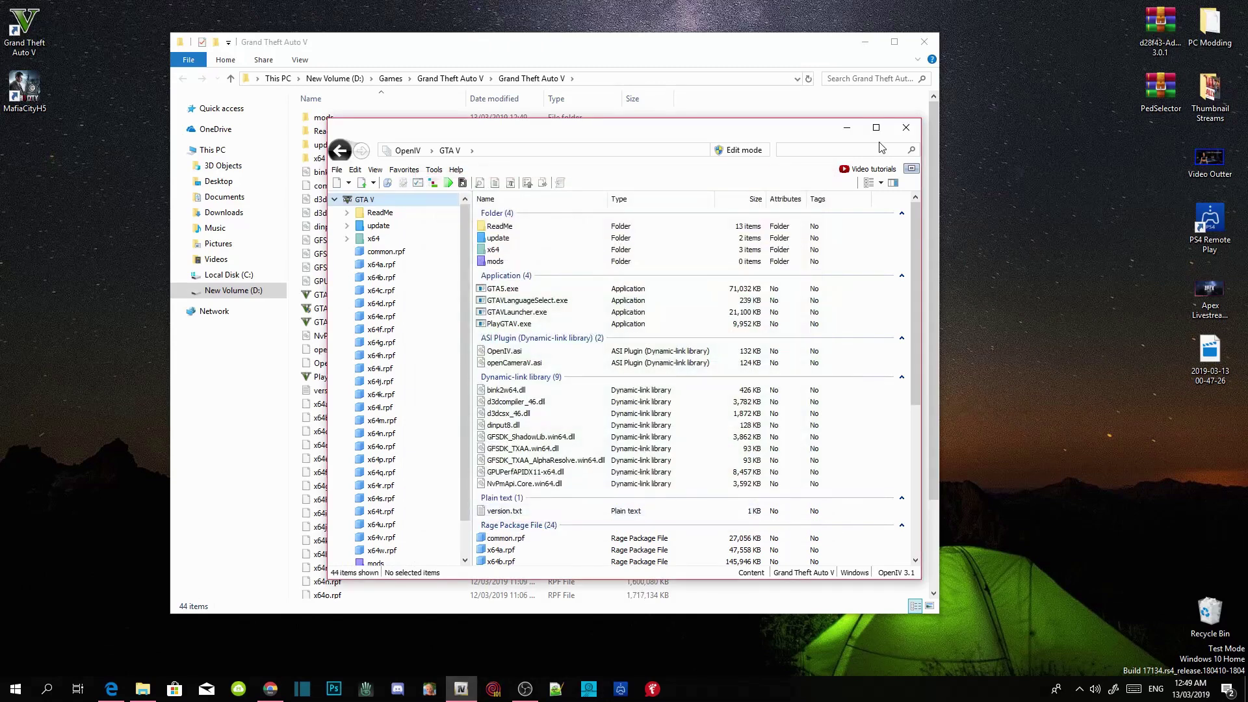
left_click(904, 128)
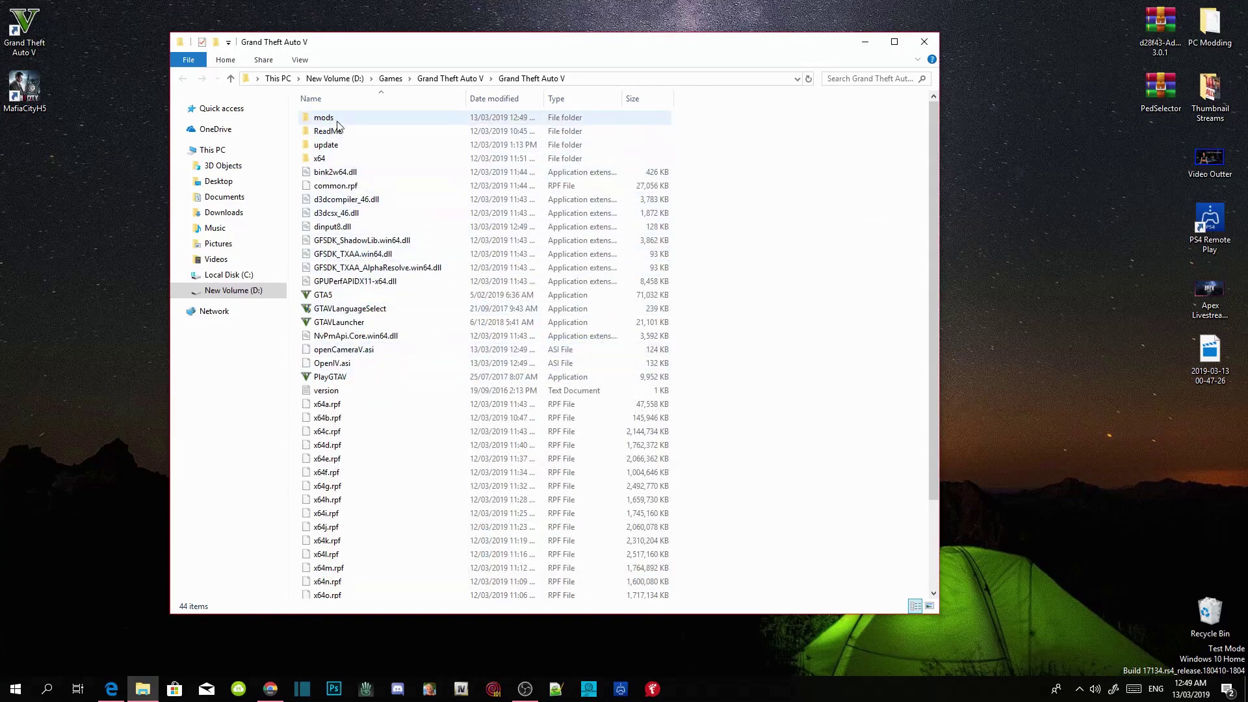
Copy the game's update folder and bring up the paste menu inside the empty mods folder
double_click(338, 119)
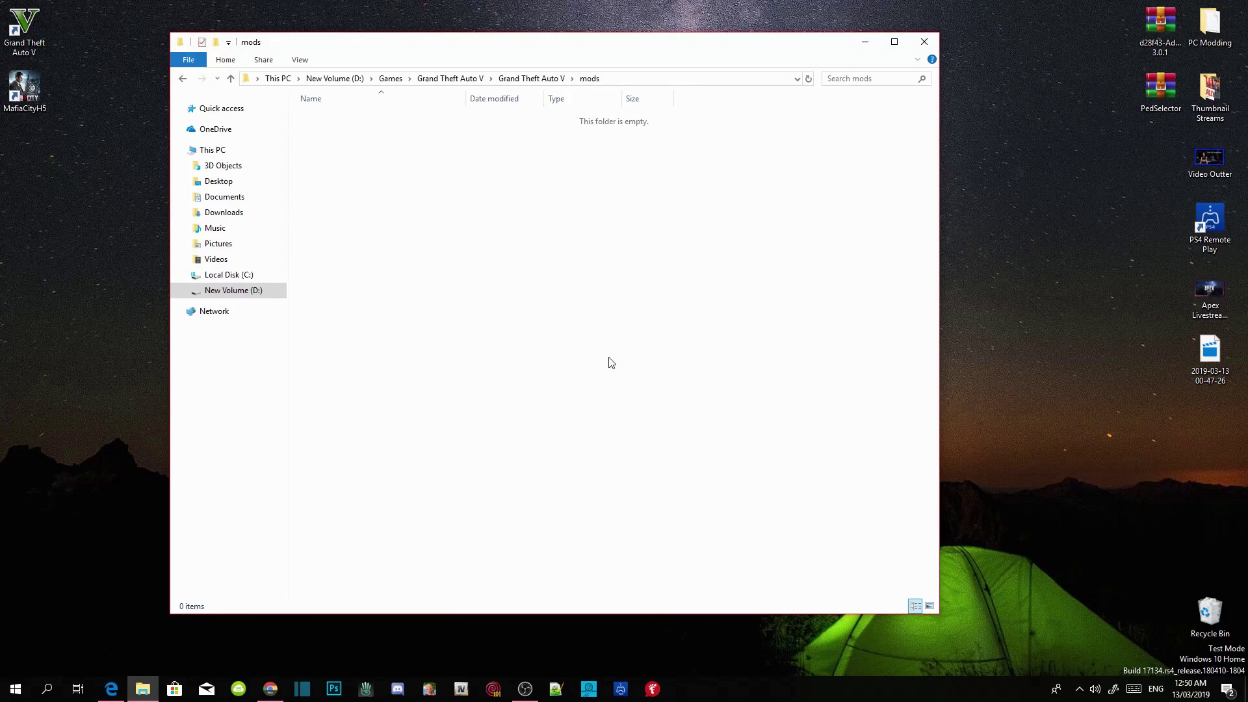
left_click(183, 80)
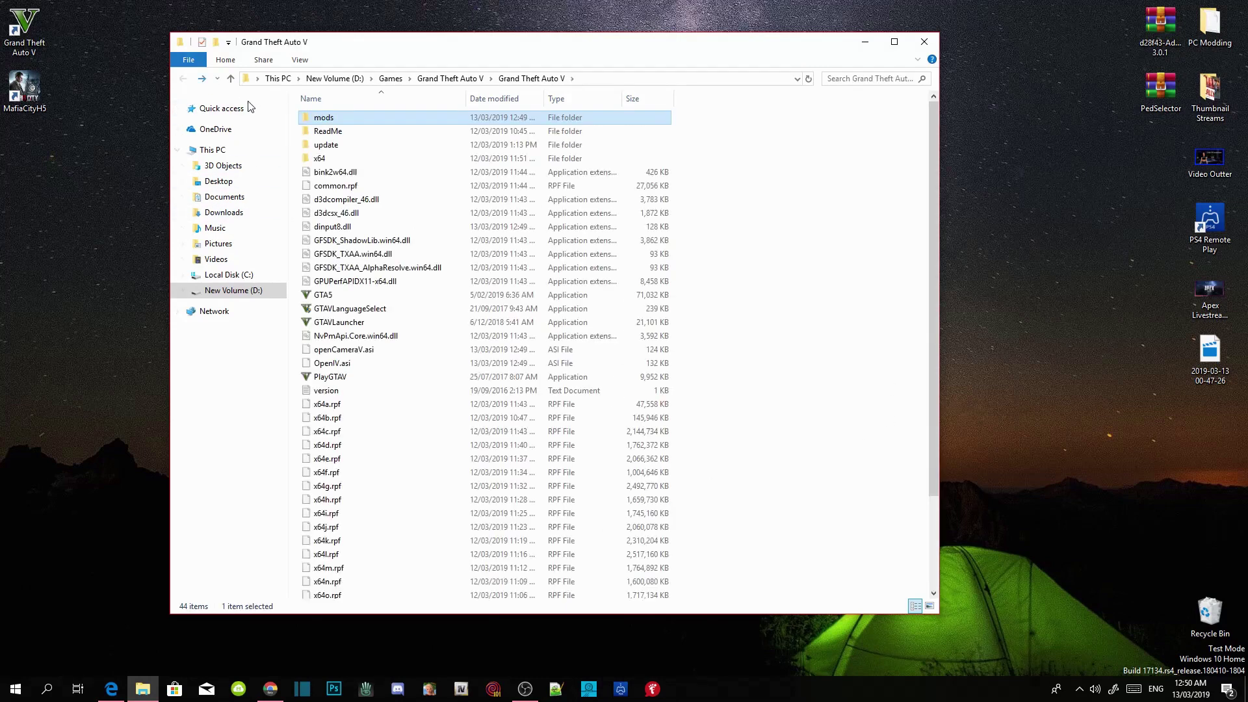
left_click(327, 146)
right_click(326, 147)
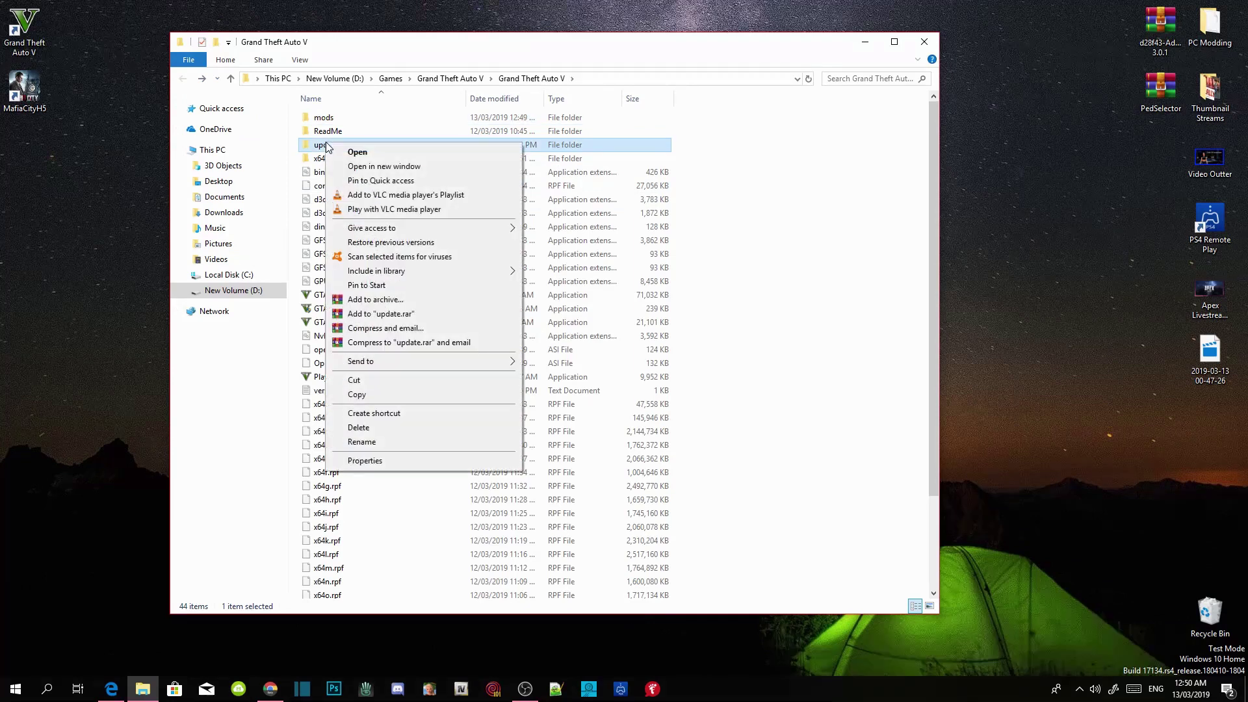
left_click(359, 395)
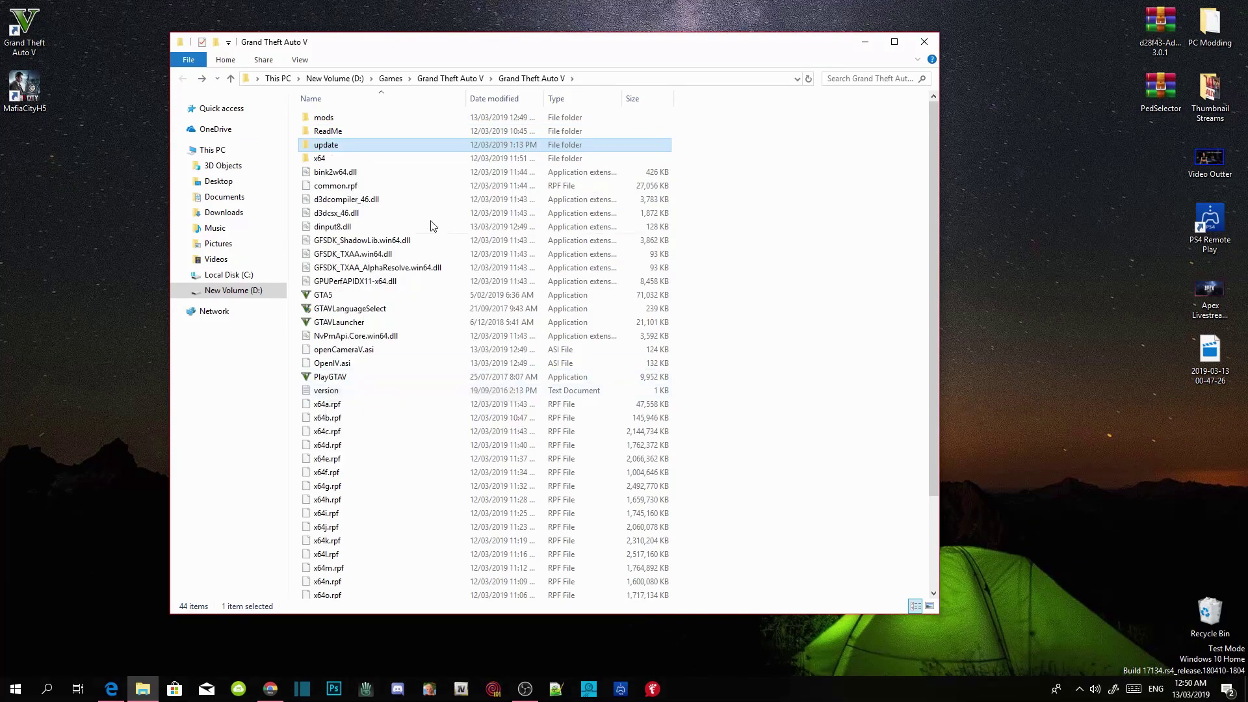
double_click(324, 121)
right_click(364, 165)
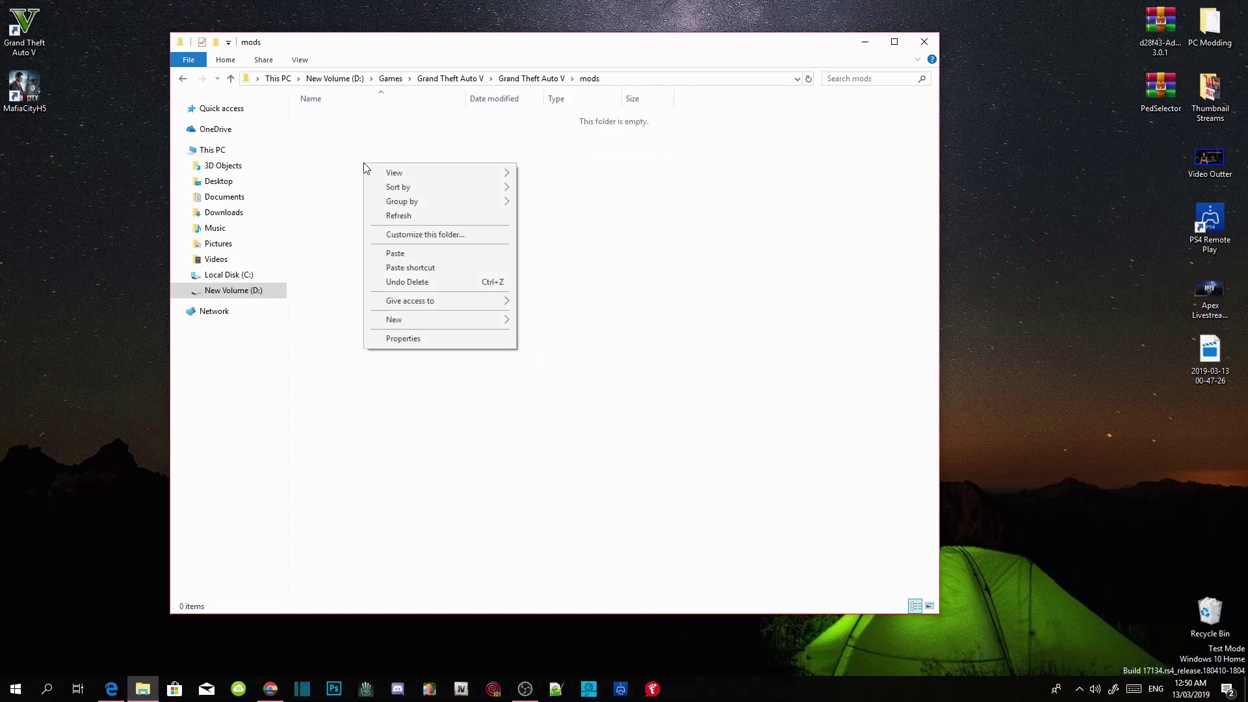
Paste update into mods, let all 112 items copy, then deselect the new folder
left_click(398, 258)
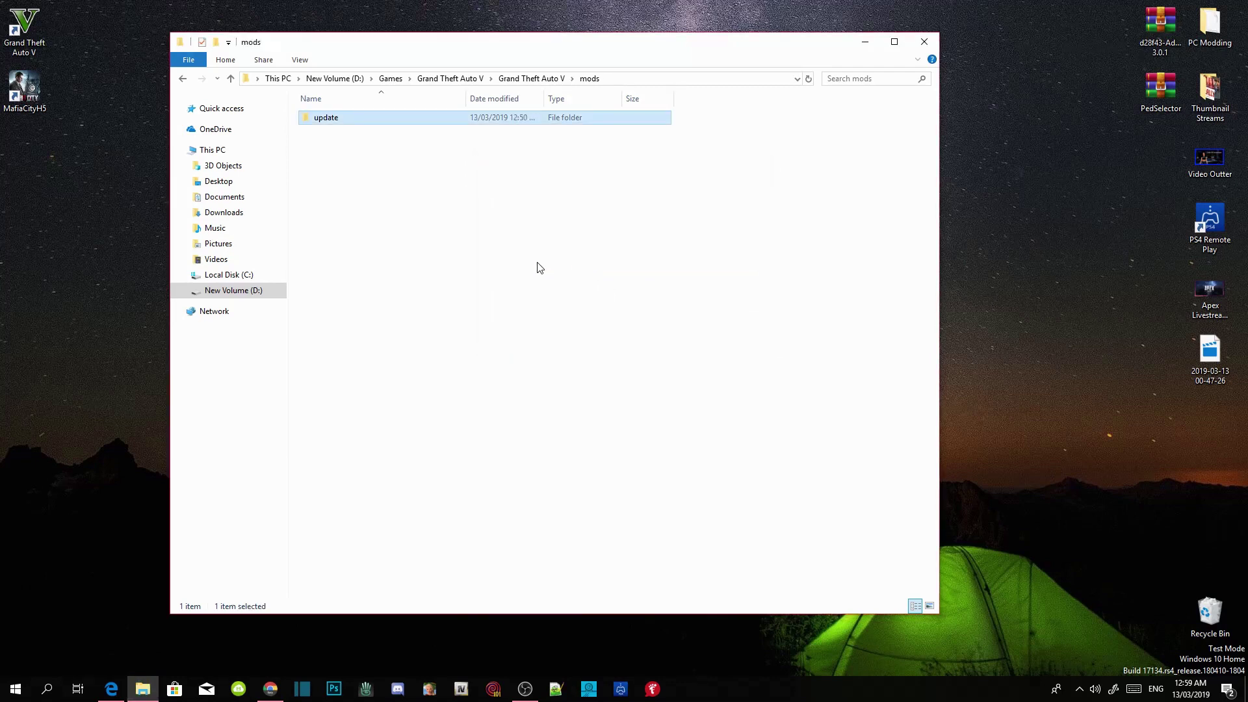
left_click(368, 167)
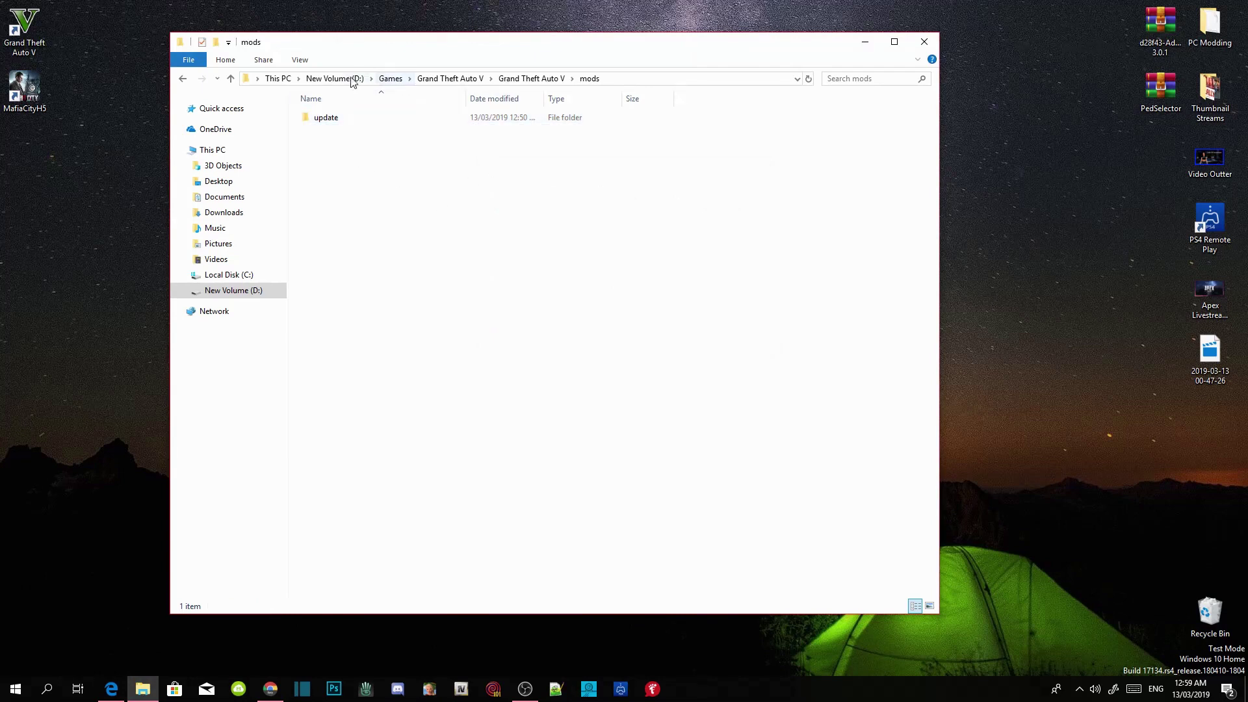
Delete every dlc pack folder inside mods\update\x64\dlcpacks
left_click(449, 79)
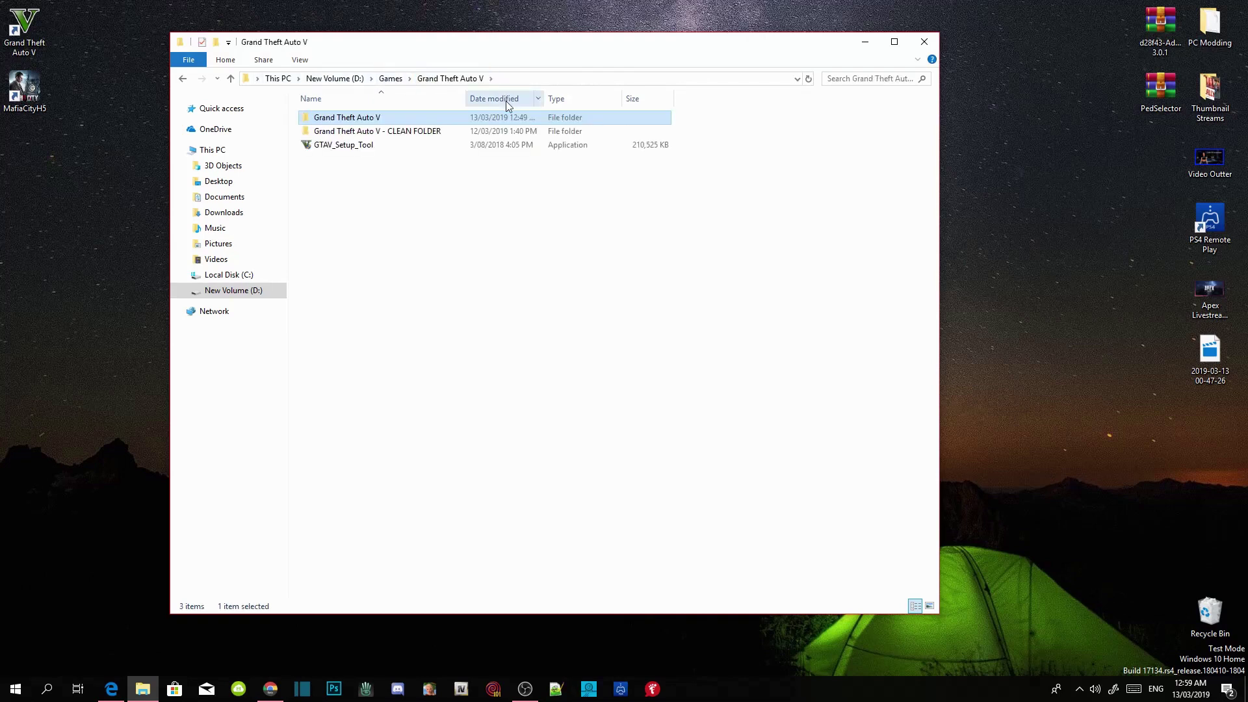
double_click(375, 119)
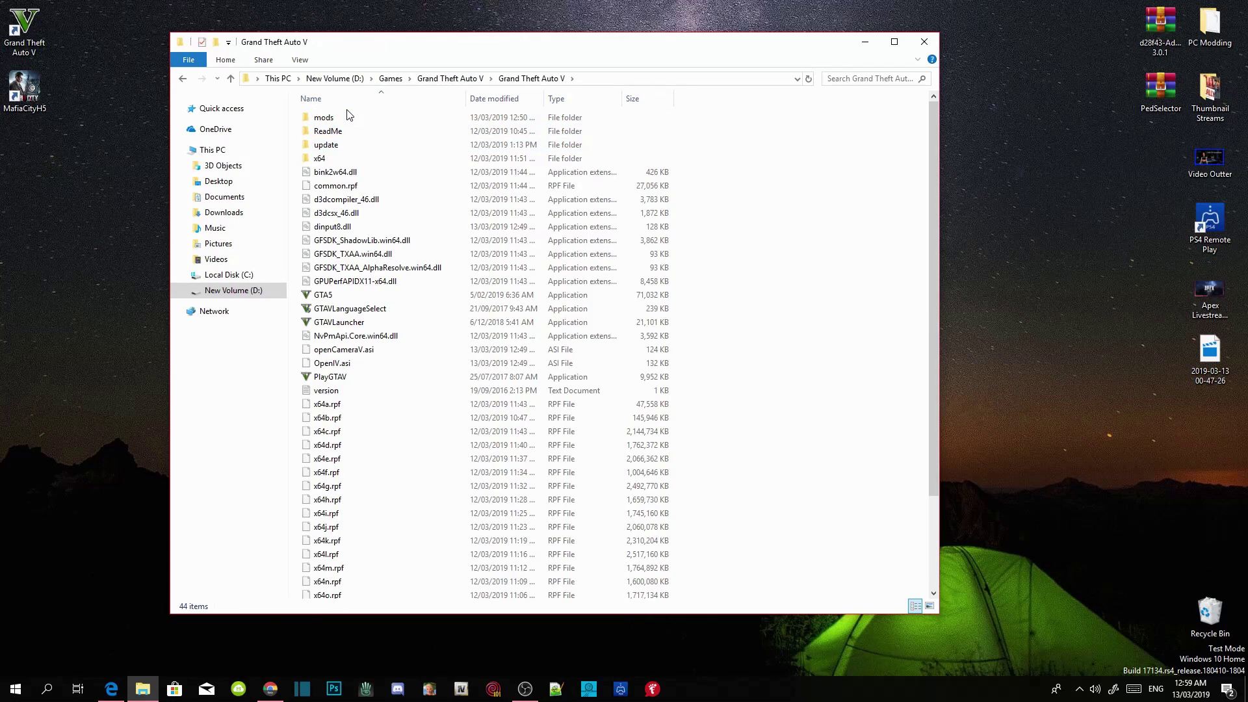
double_click(348, 117)
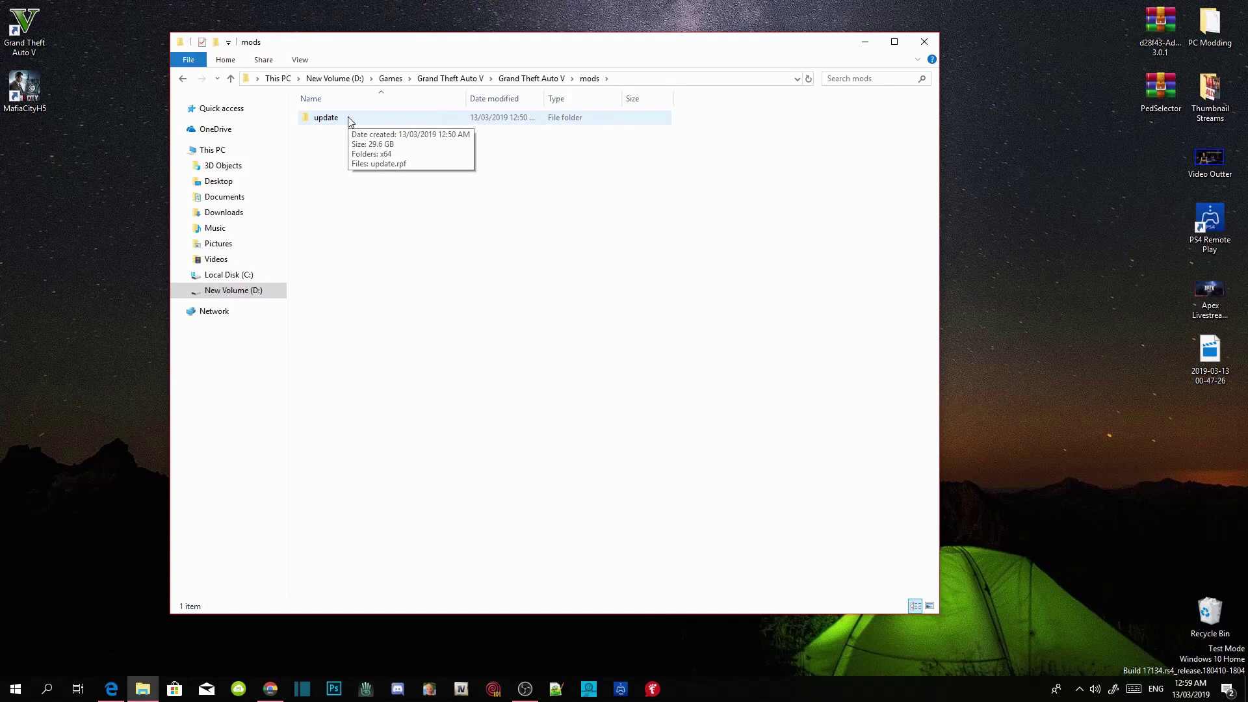
double_click(350, 121)
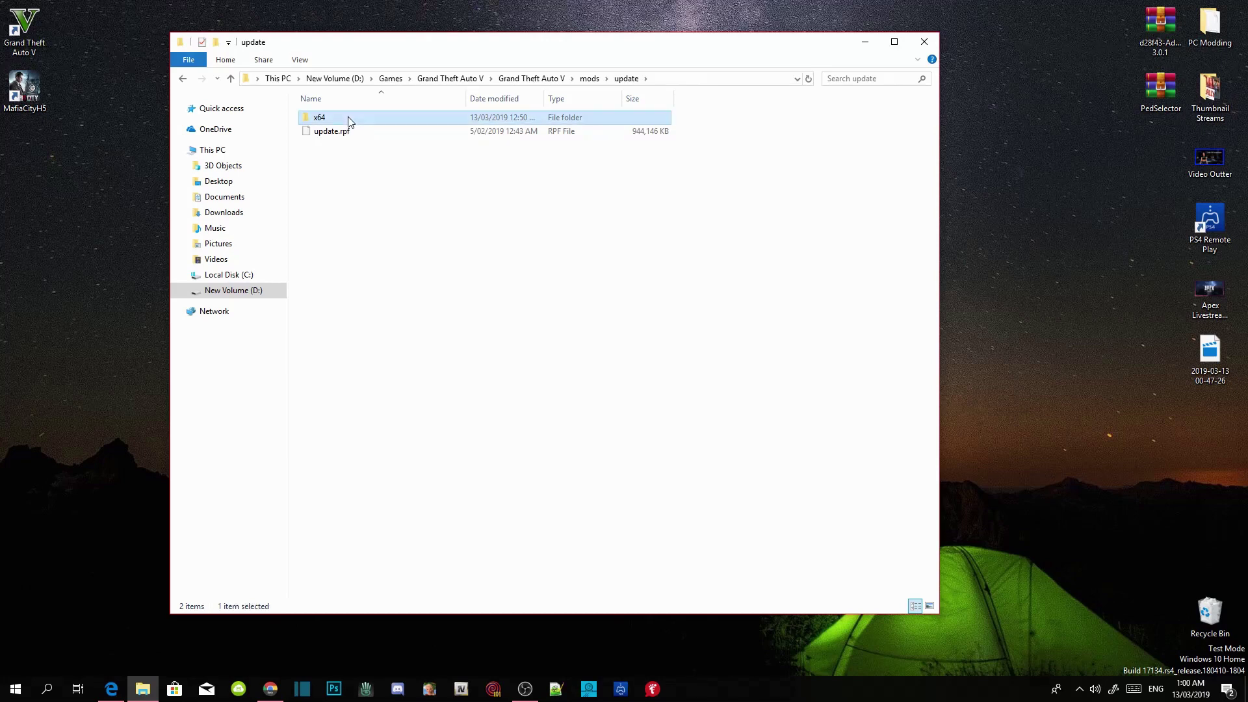
double_click(350, 121)
double_click(350, 130)
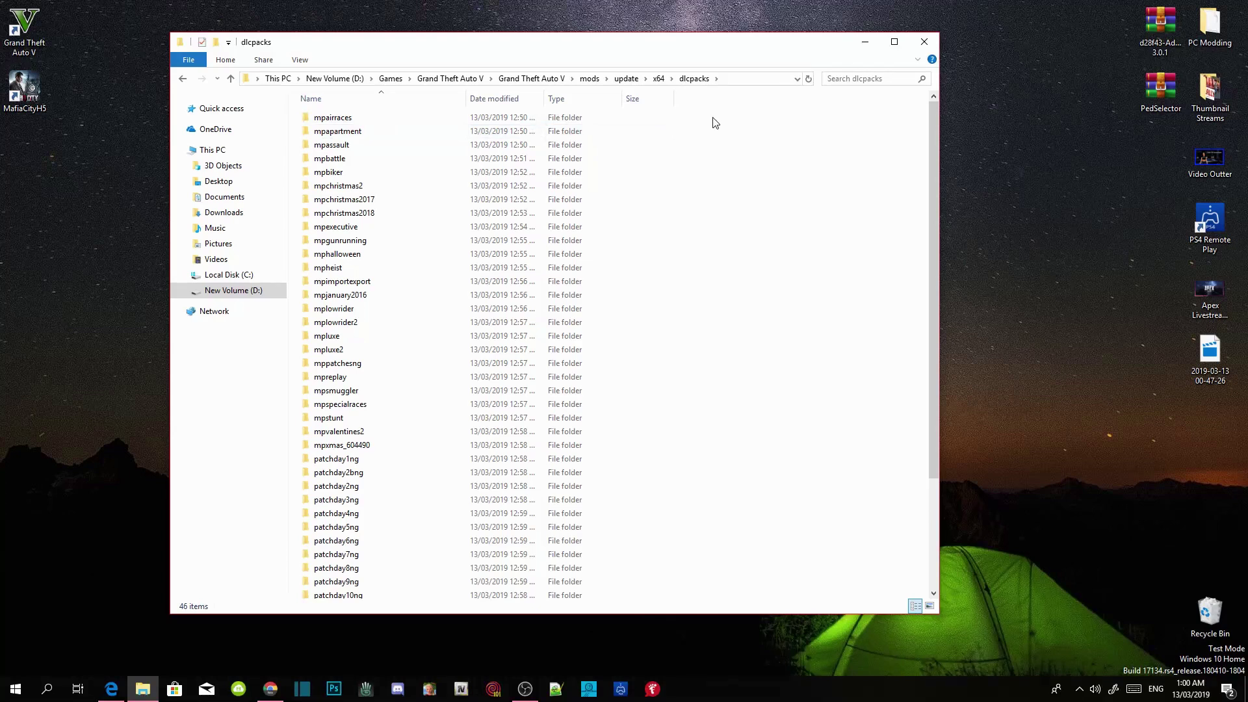
left_click_drag(713, 117, 468, 679)
right_click(410, 455)
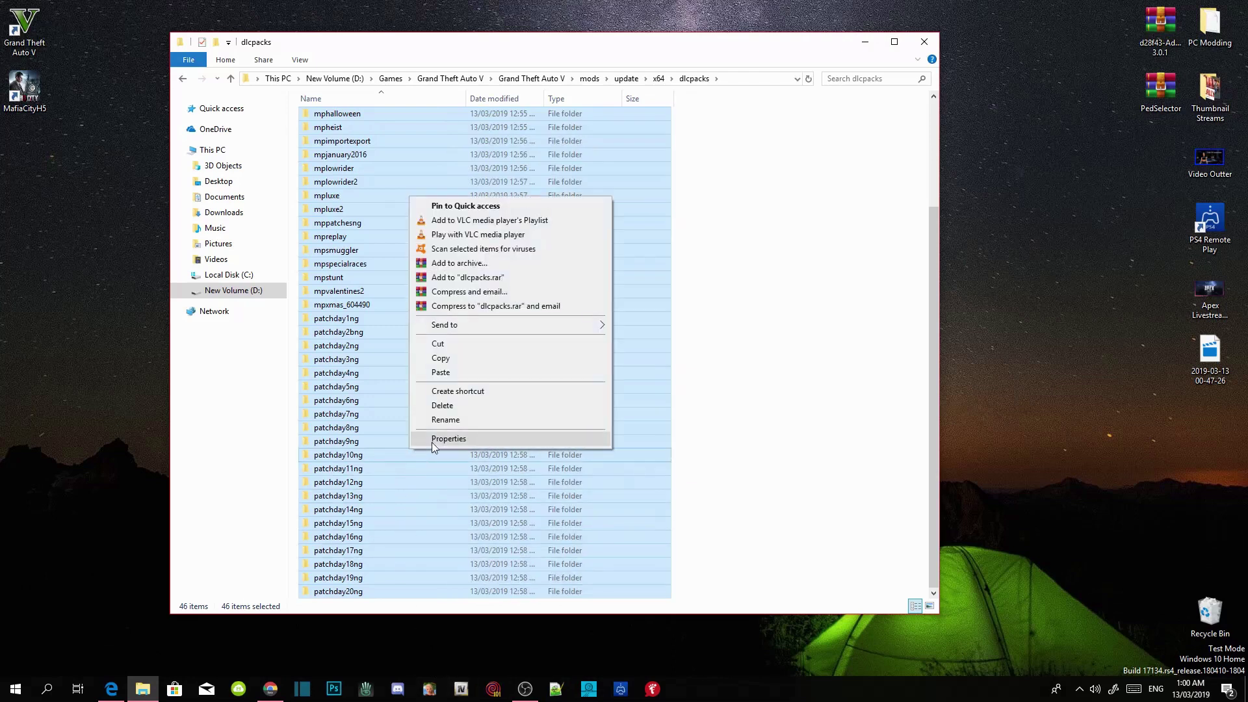
left_click(444, 407)
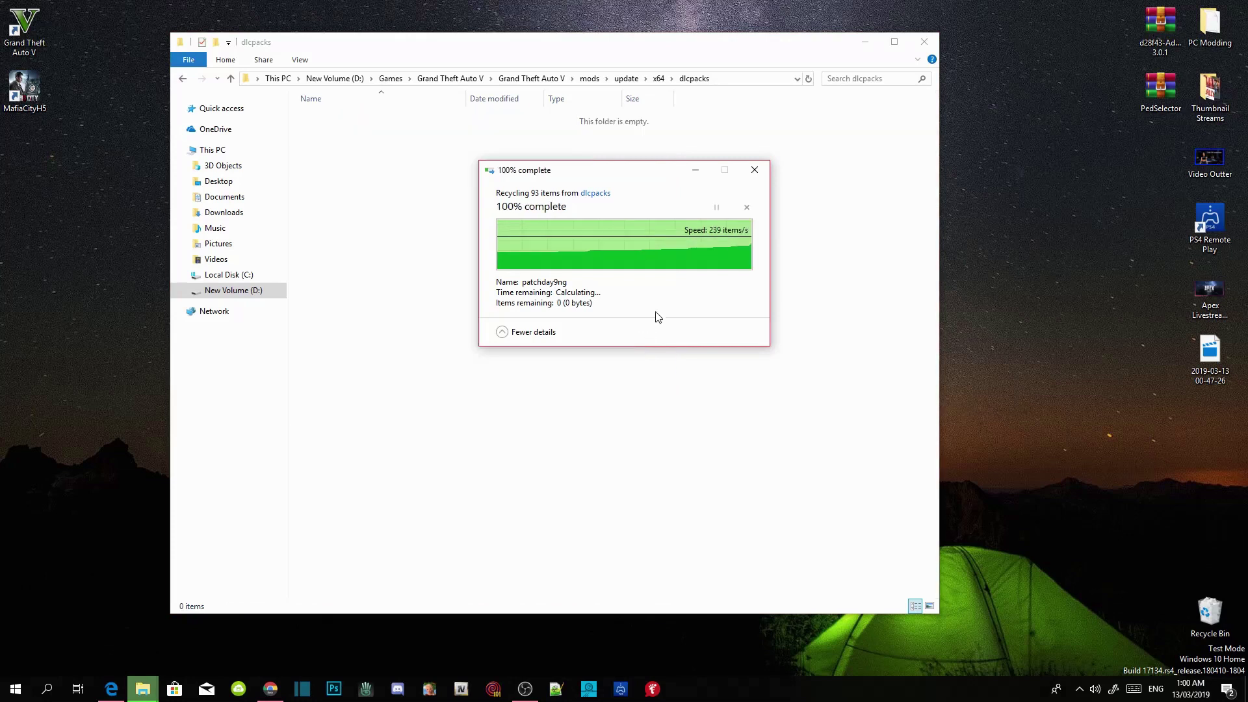
Re-open mods\update\x64\dlcpacks from the game folder to confirm it is empty
left_click(550, 81)
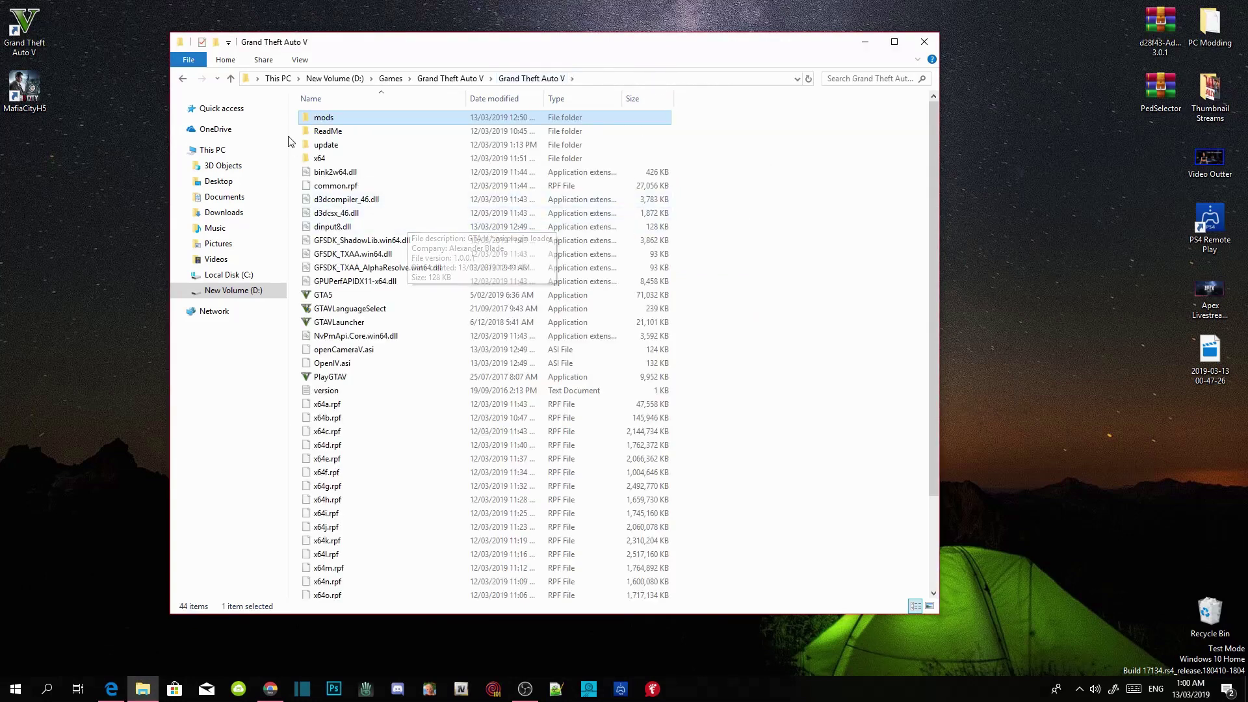
double_click(325, 118)
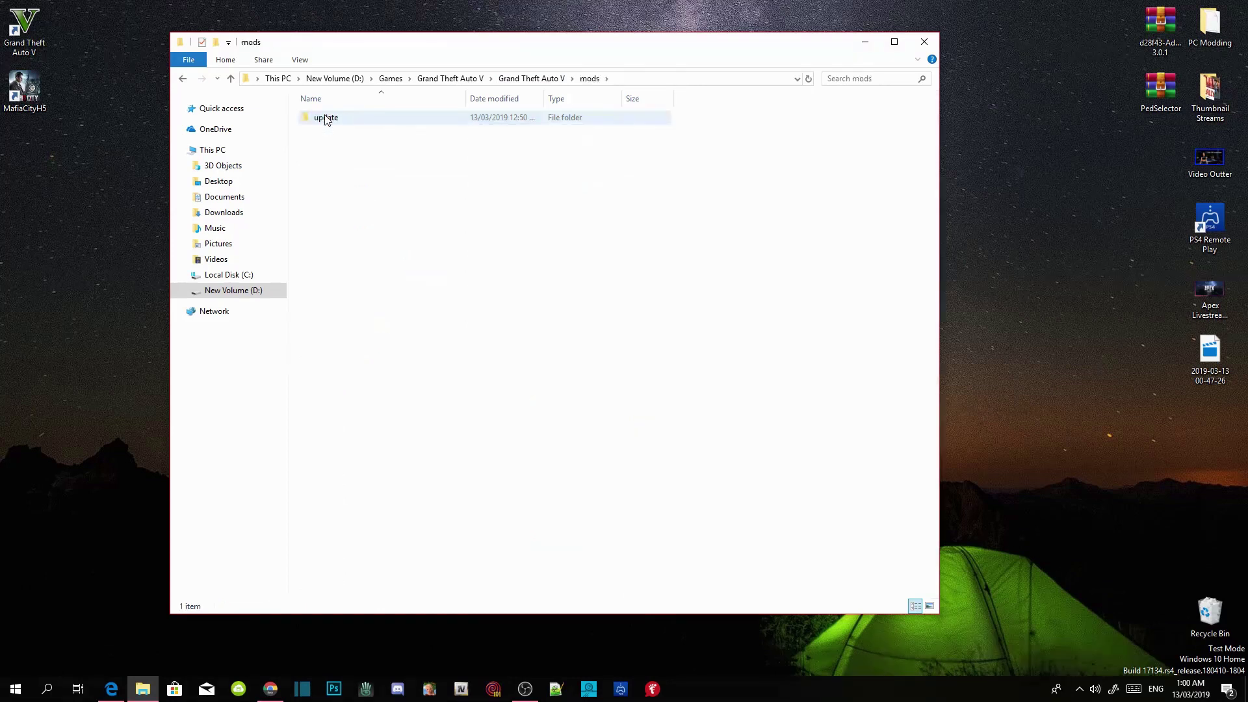
double_click(326, 118)
double_click(330, 124)
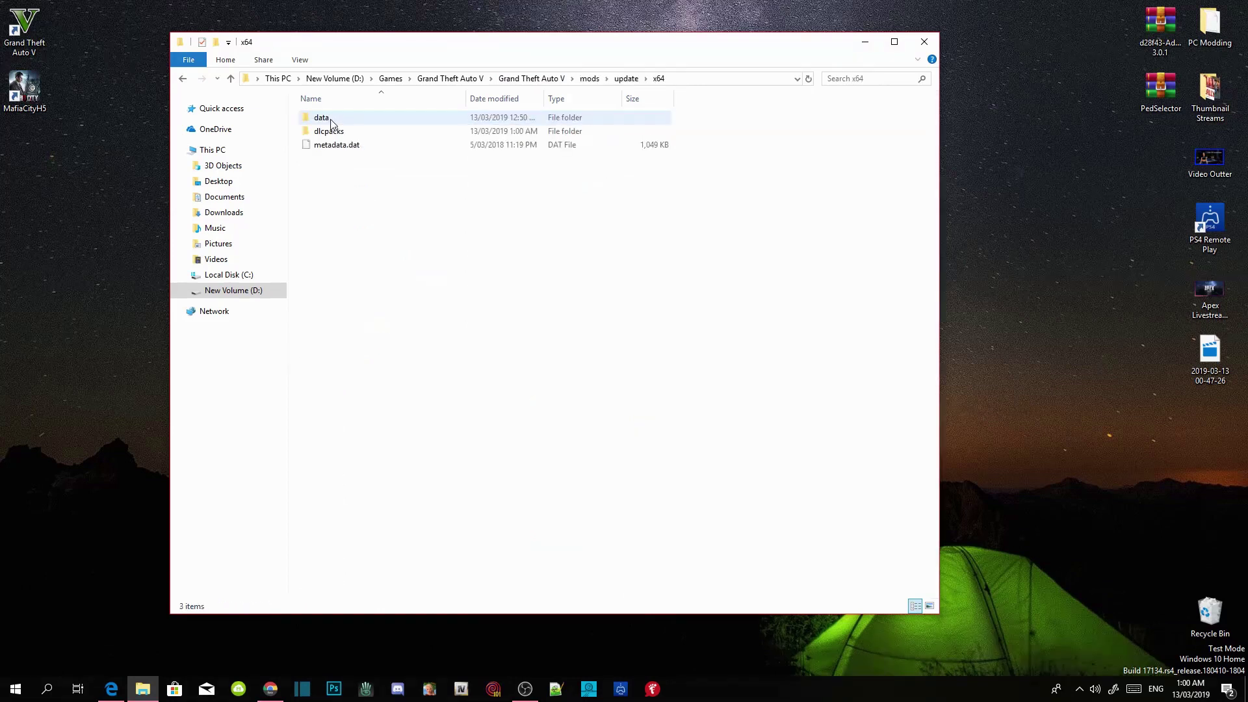
double_click(345, 135)
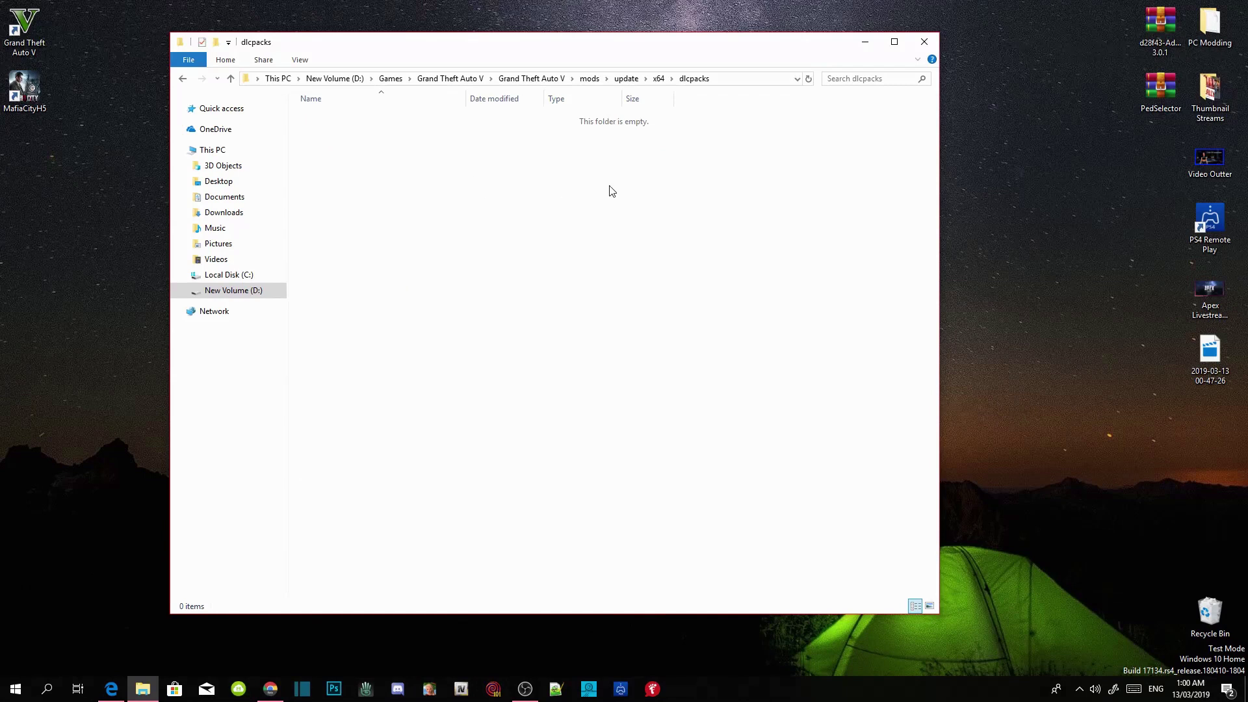
Return to the Grand Theft Auto V folder and close the File Explorer window
left_click(530, 79)
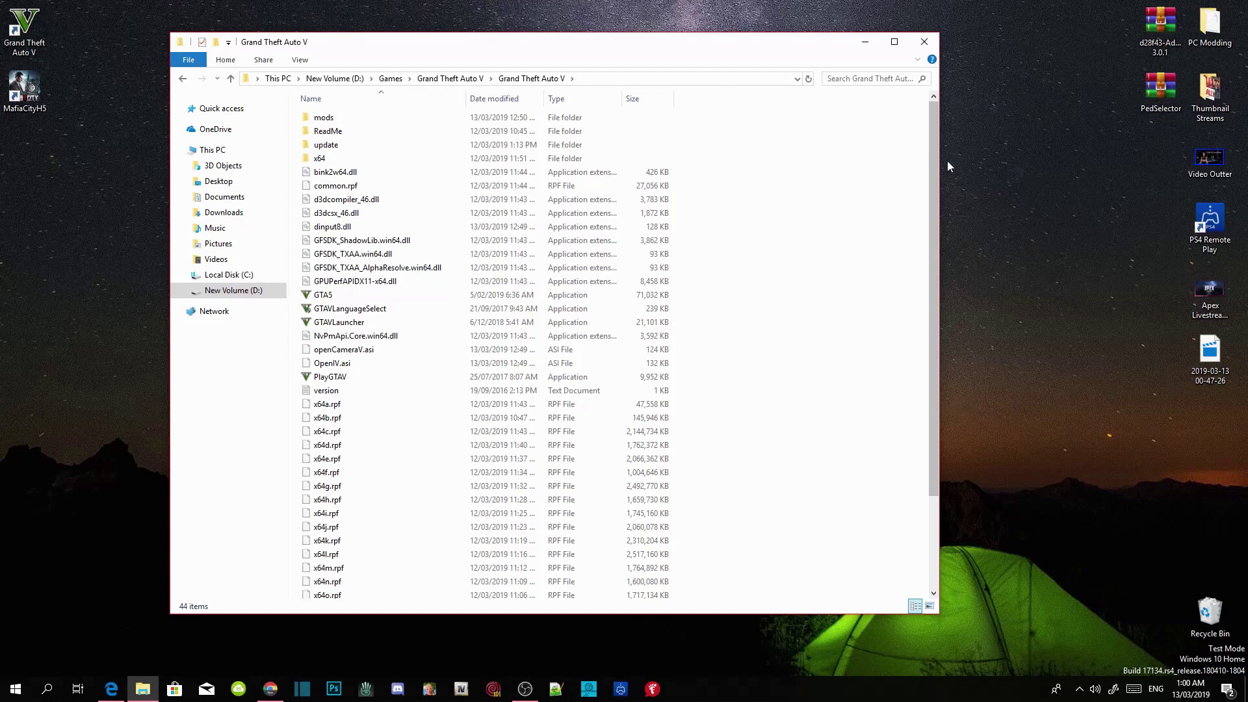
left_click(926, 39)
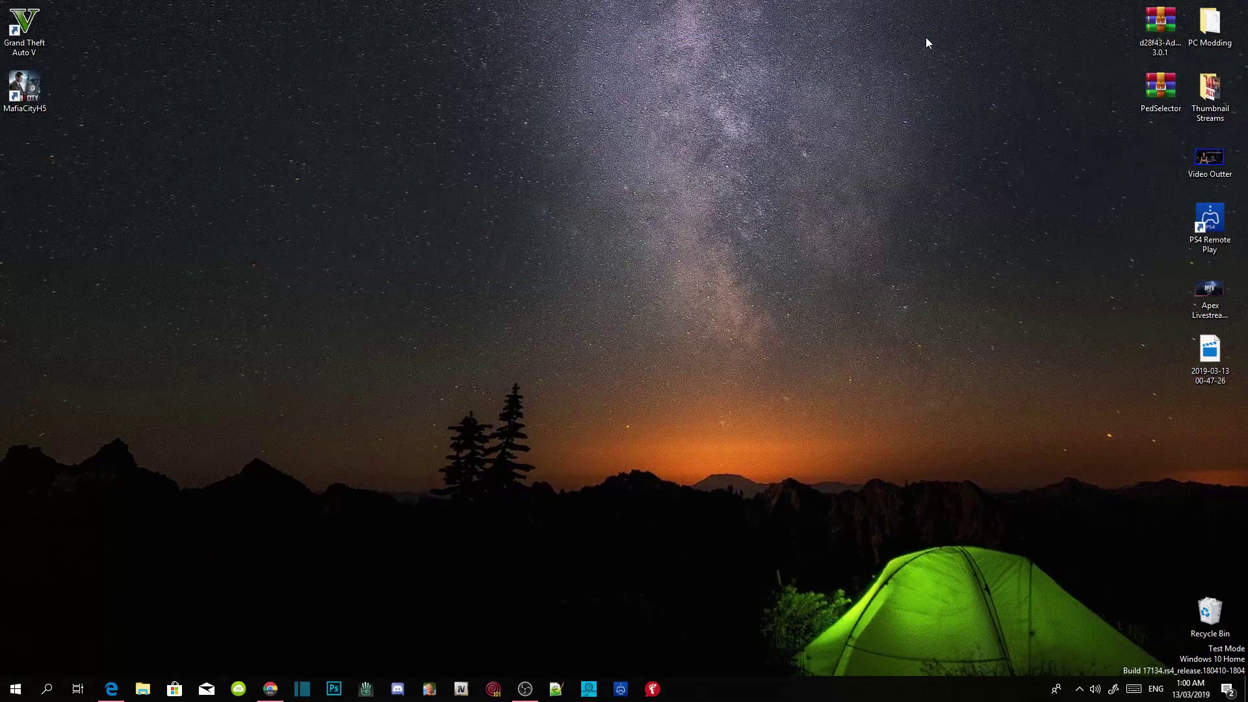